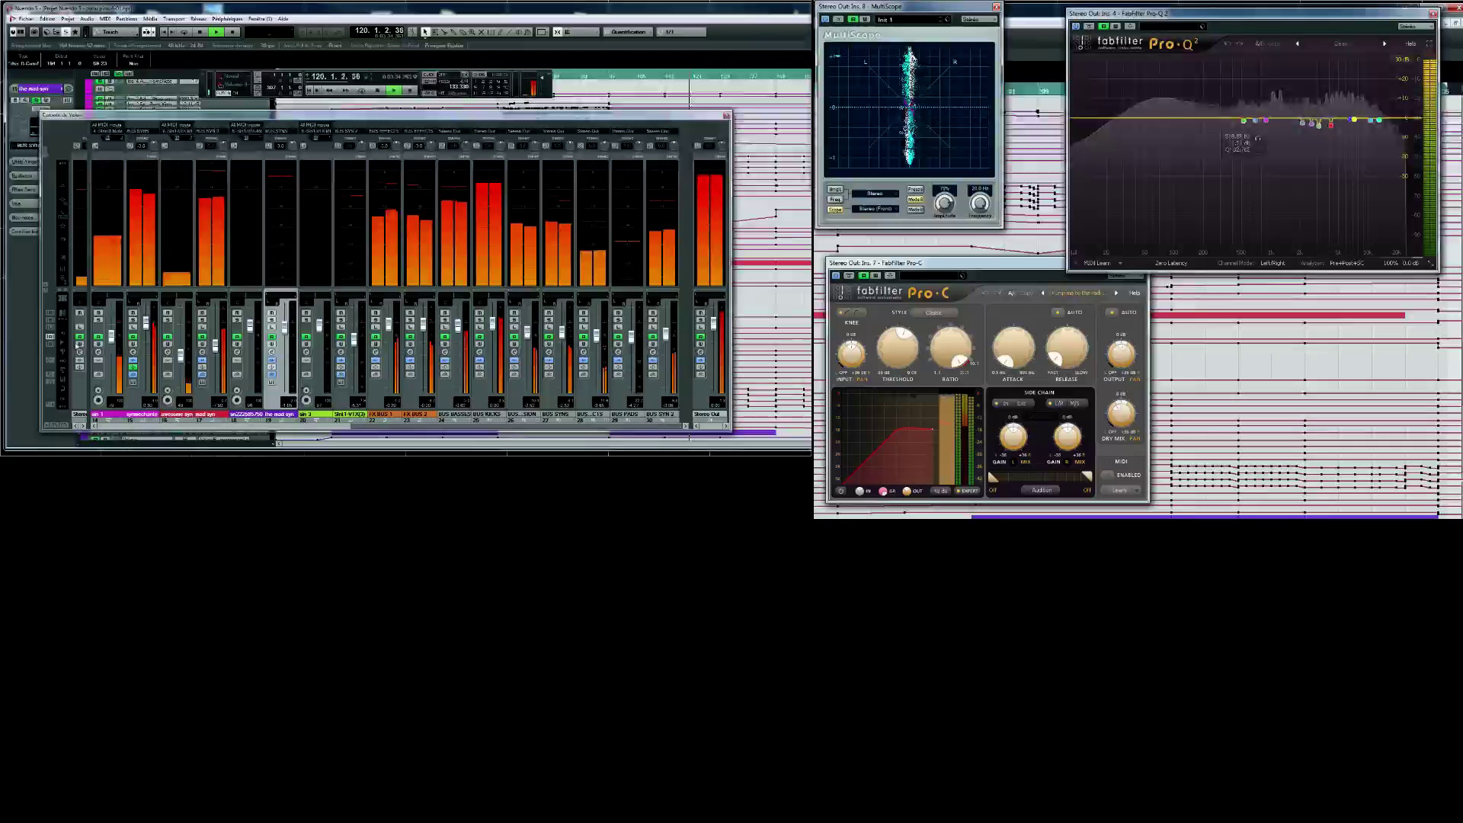
Open the Sylenth1 editors of two synth channels from the mixer and spread their windows apart above it
left_click(204, 385)
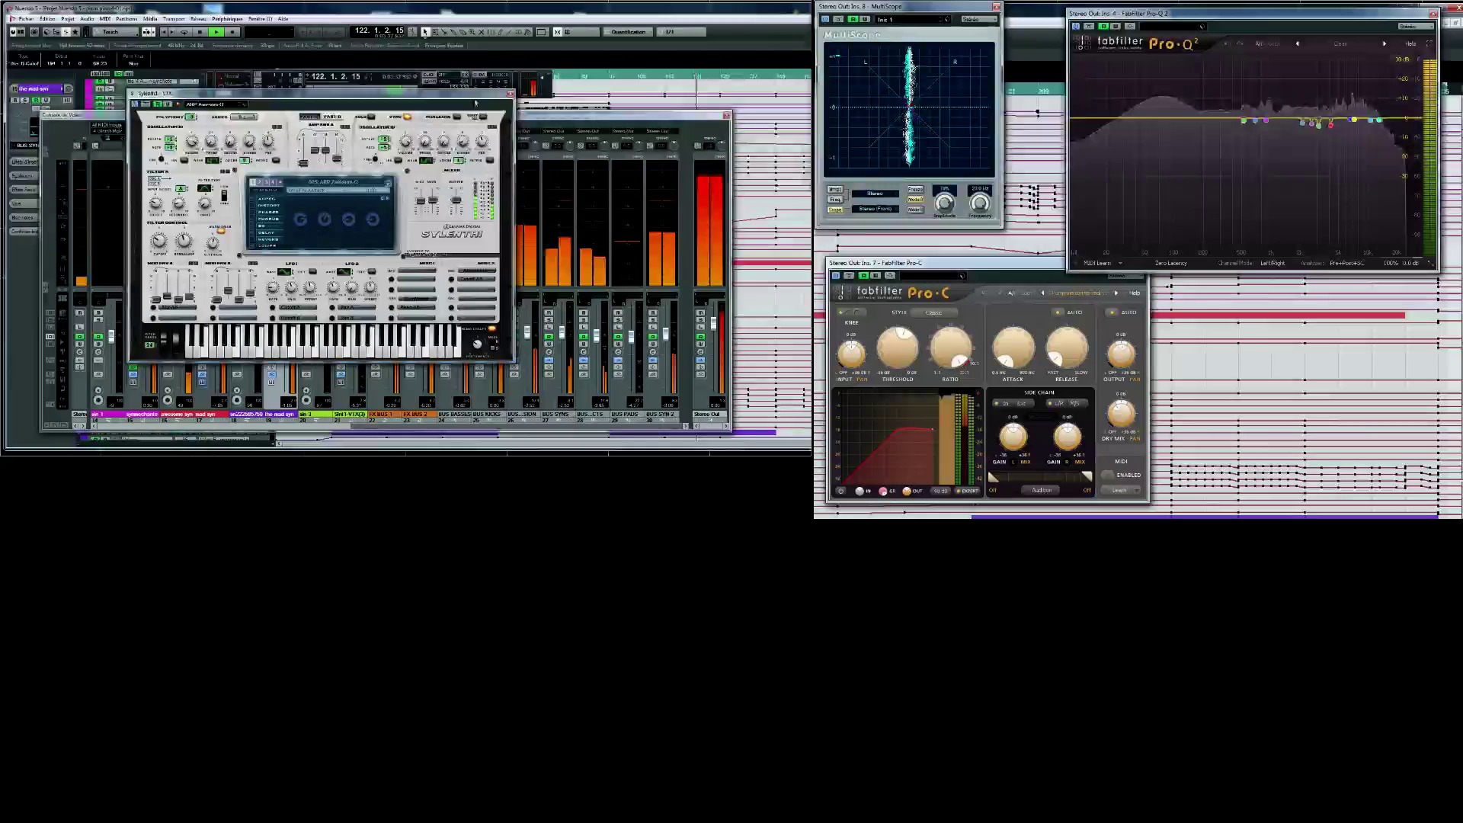
left_click_drag(475, 103, 752, 34)
left_click(276, 384)
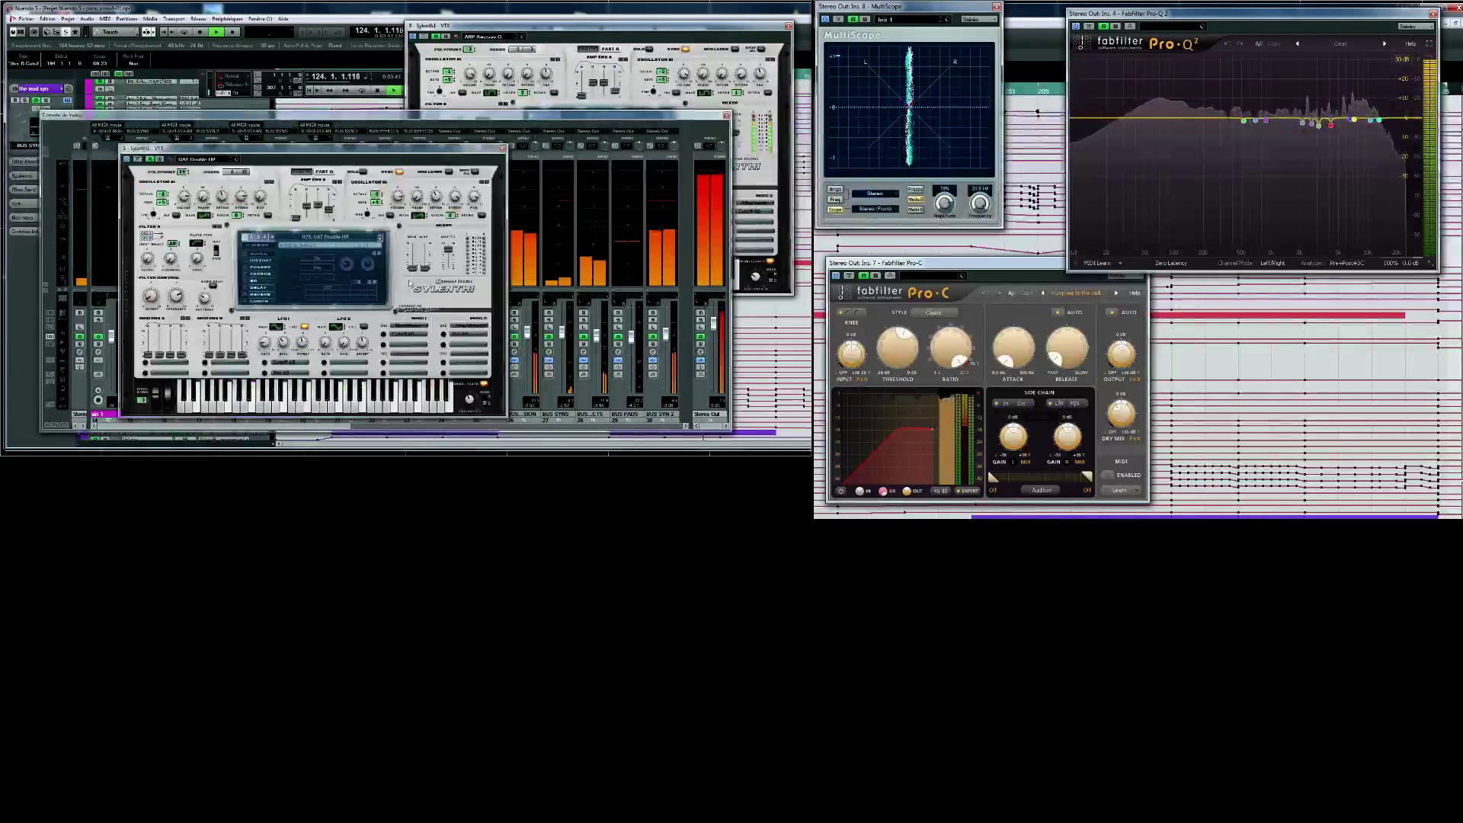
left_click_drag(434, 145, 352, 50)
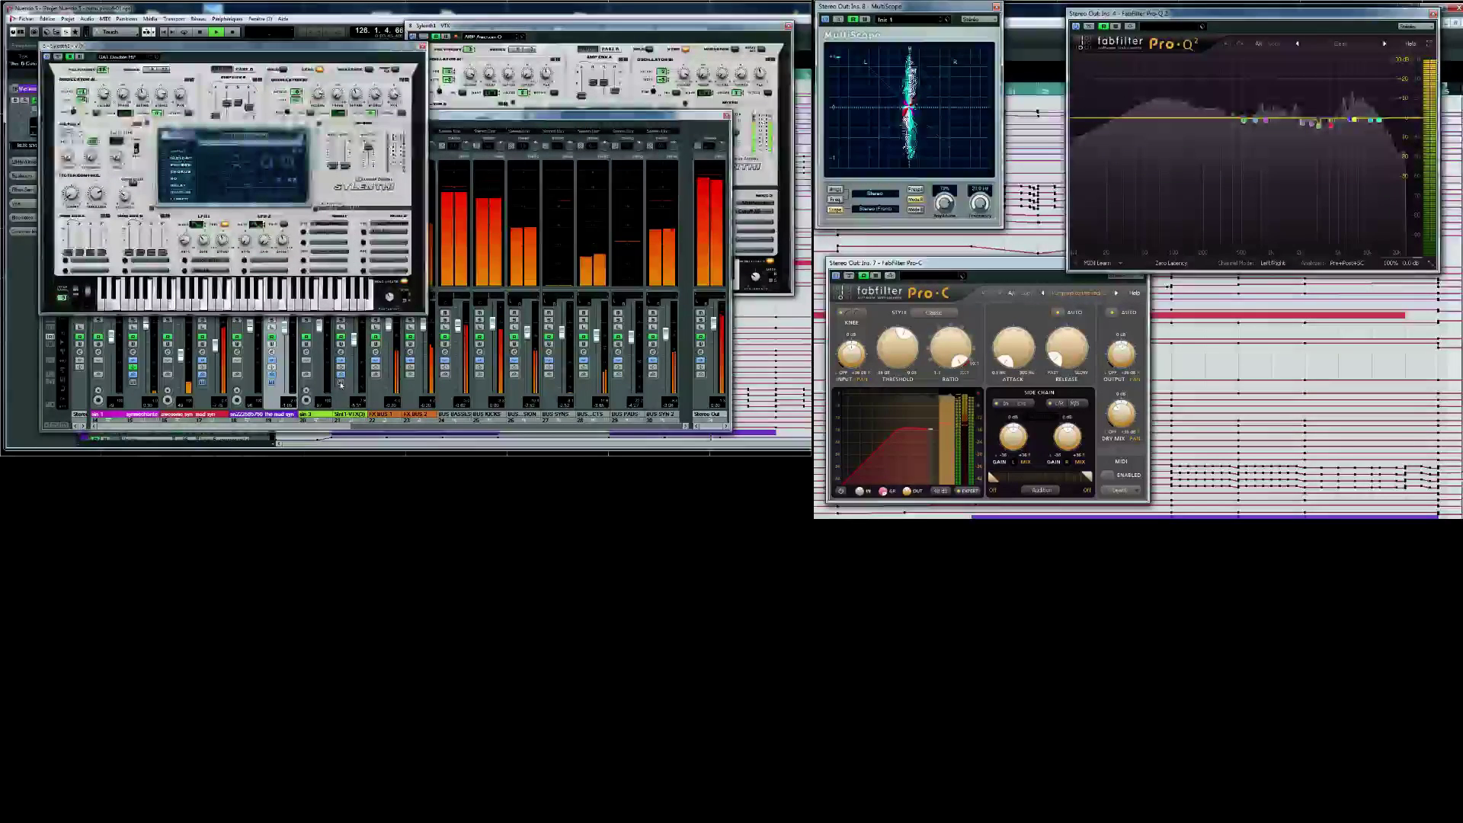
Open the Sylenth1 editor of another synth channel, stack it beneath the first one, and bring the mixer's earlier channels into view
left_click(340, 384)
left_click_drag(407, 138, 657, 165)
left_click(679, 29)
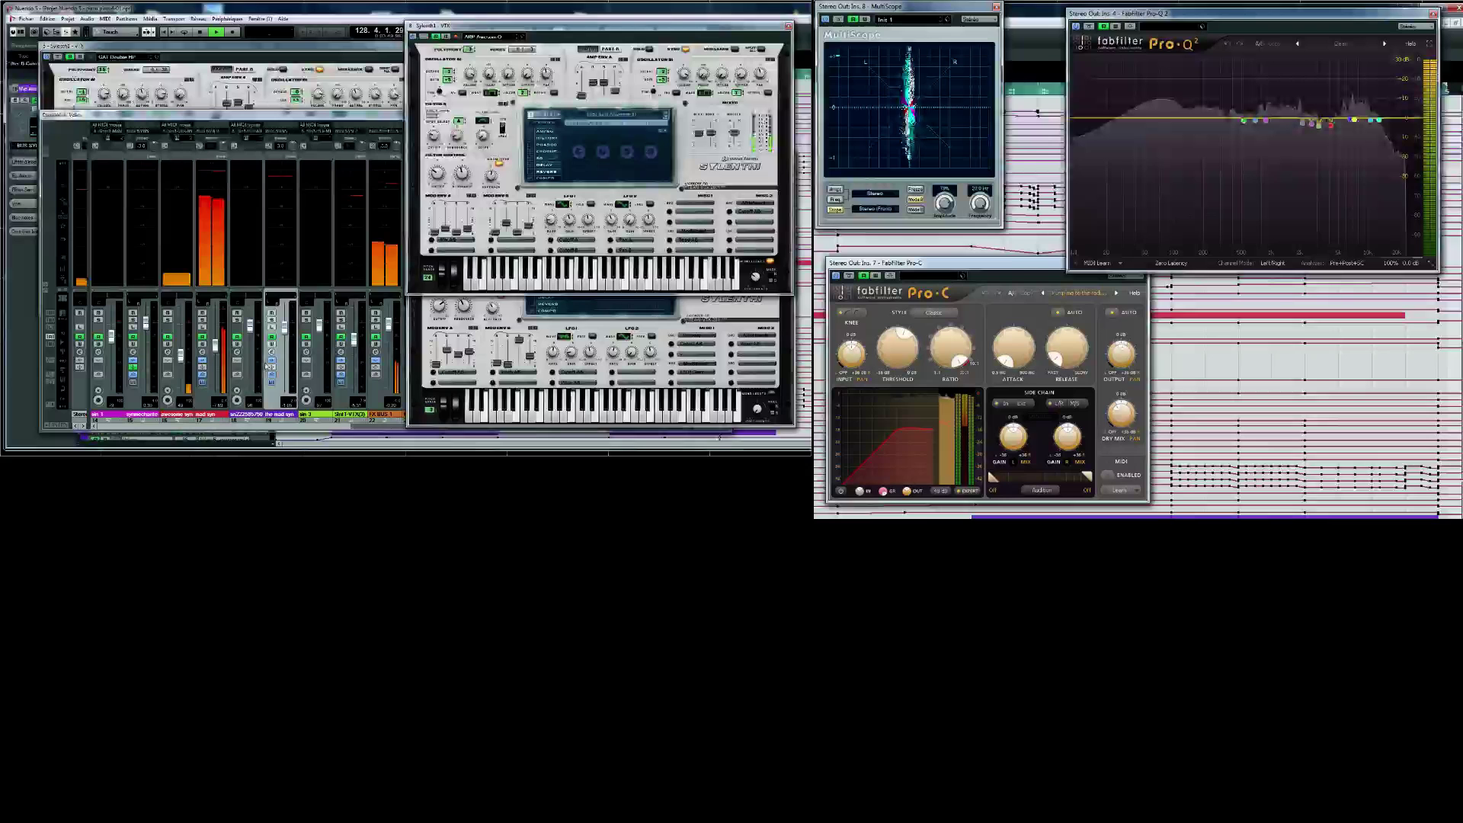
left_click(258, 434)
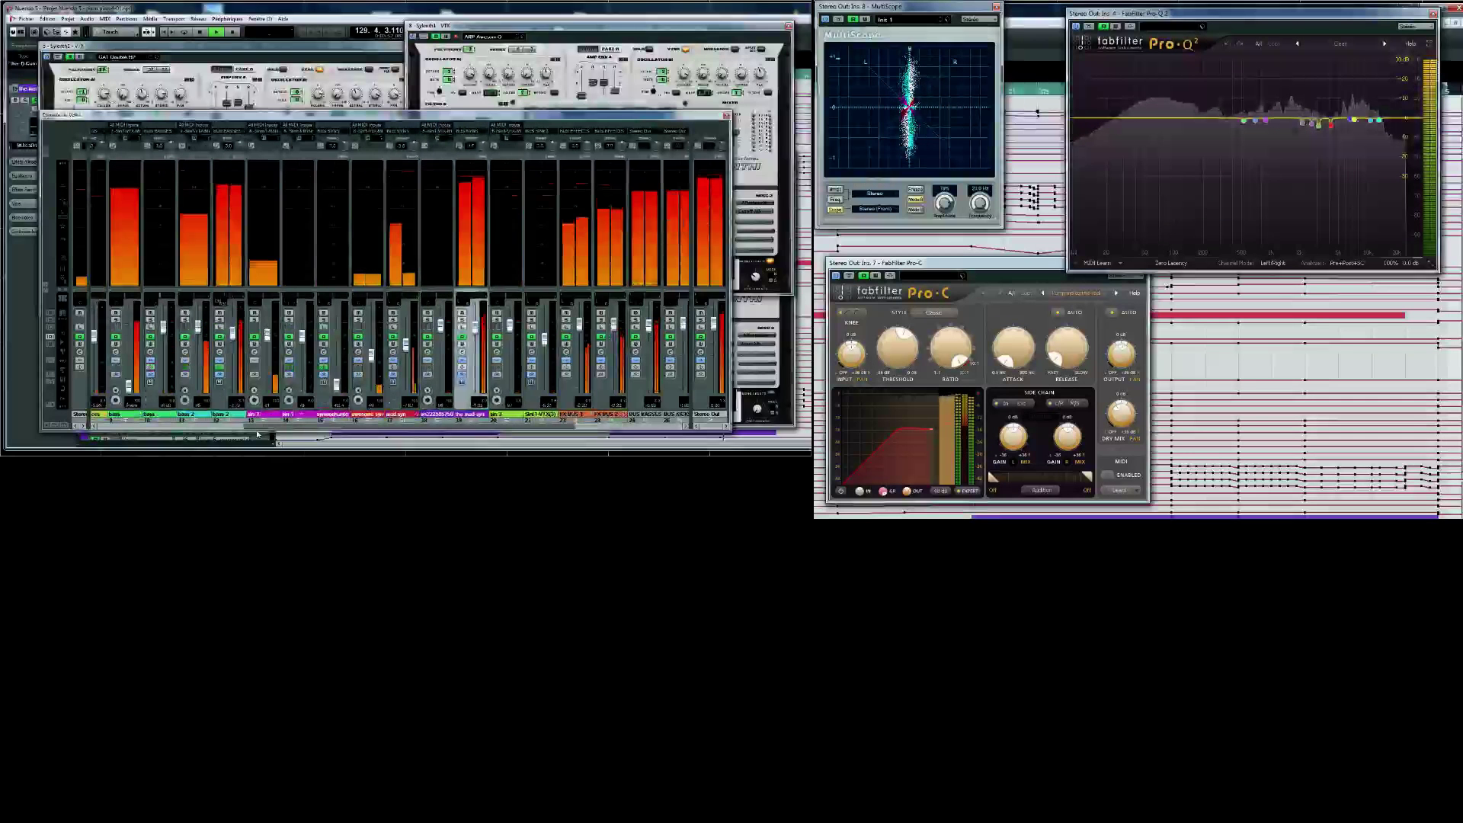
Open the Sylenth1 editors of two earlier mixer channels, move their windows aside, and bring the mixer back to the front
left_click(251, 146)
left_click_drag(429, 108, 270, 90)
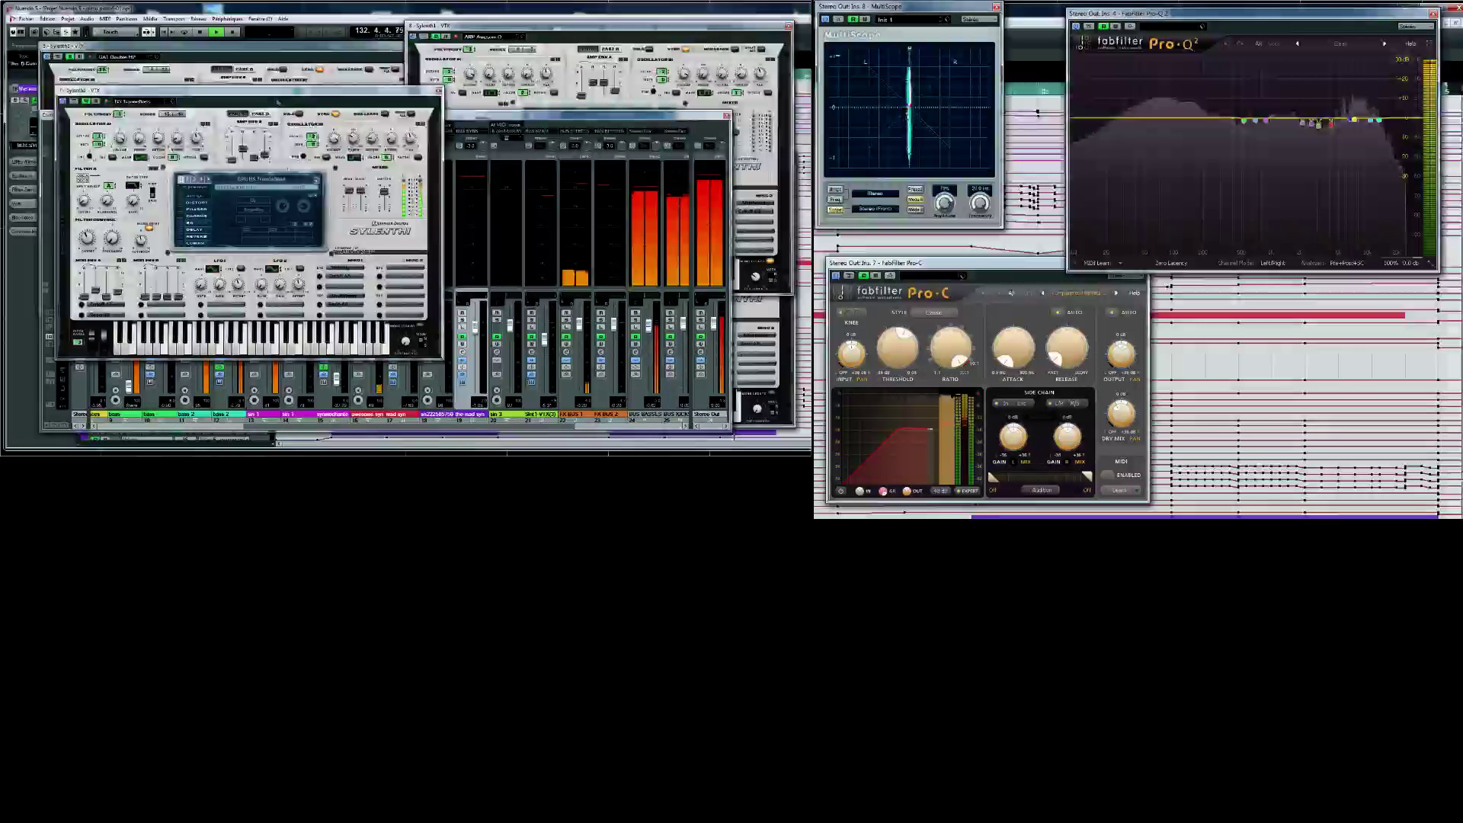
left_click(150, 385)
left_click(150, 385)
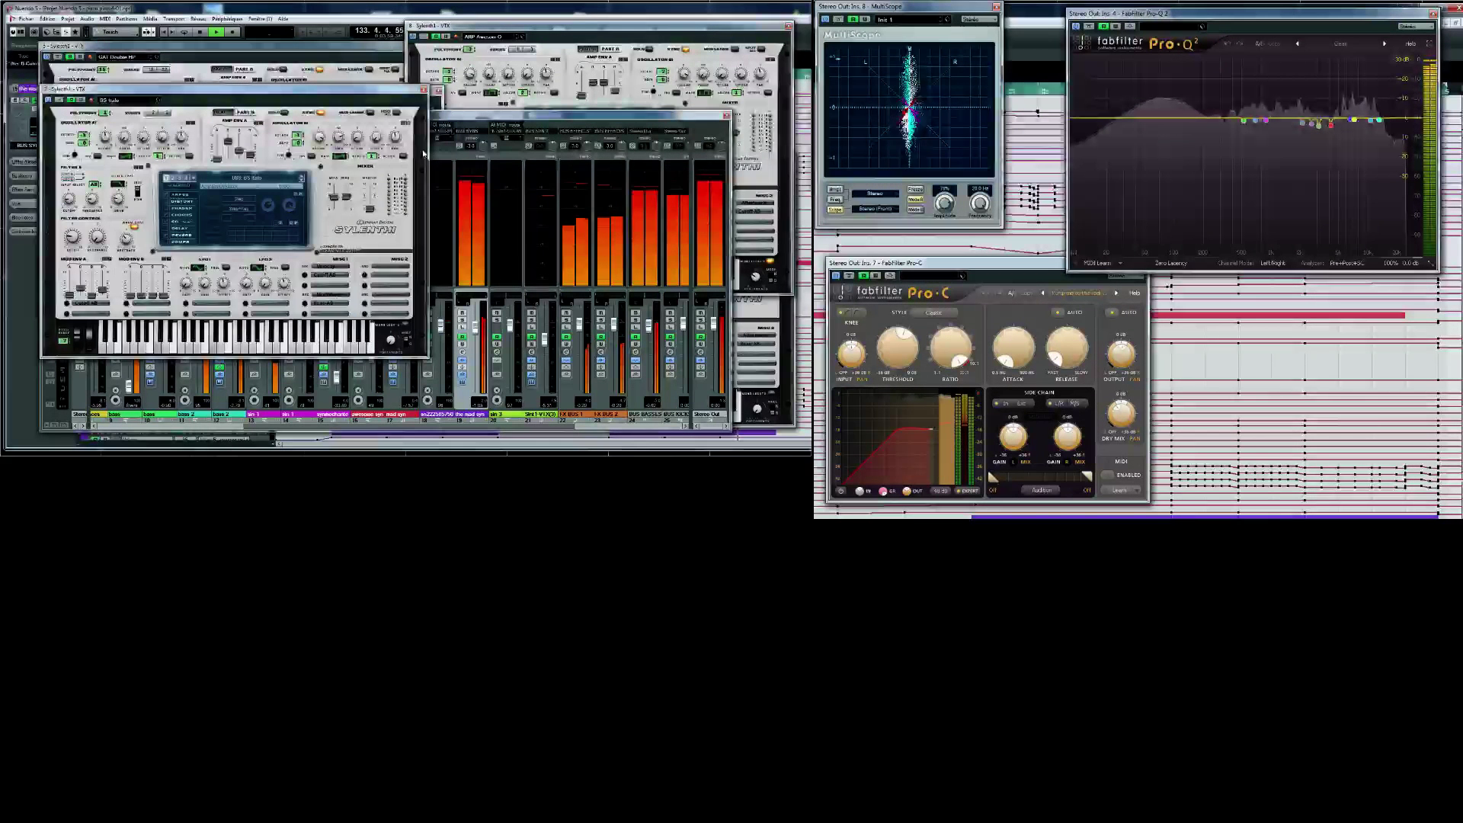
left_click_drag(374, 107, 355, 147)
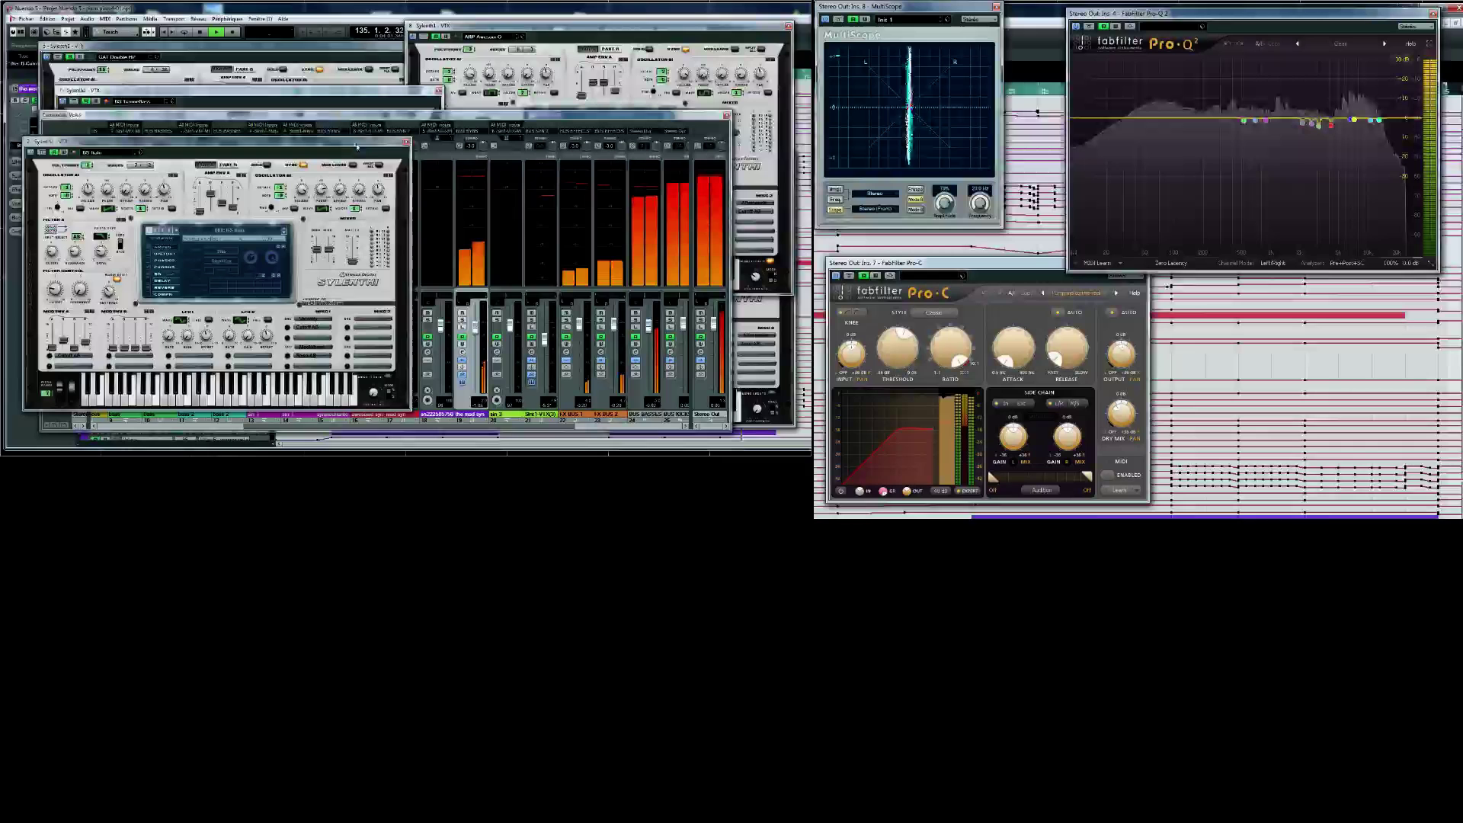
left_click(432, 415)
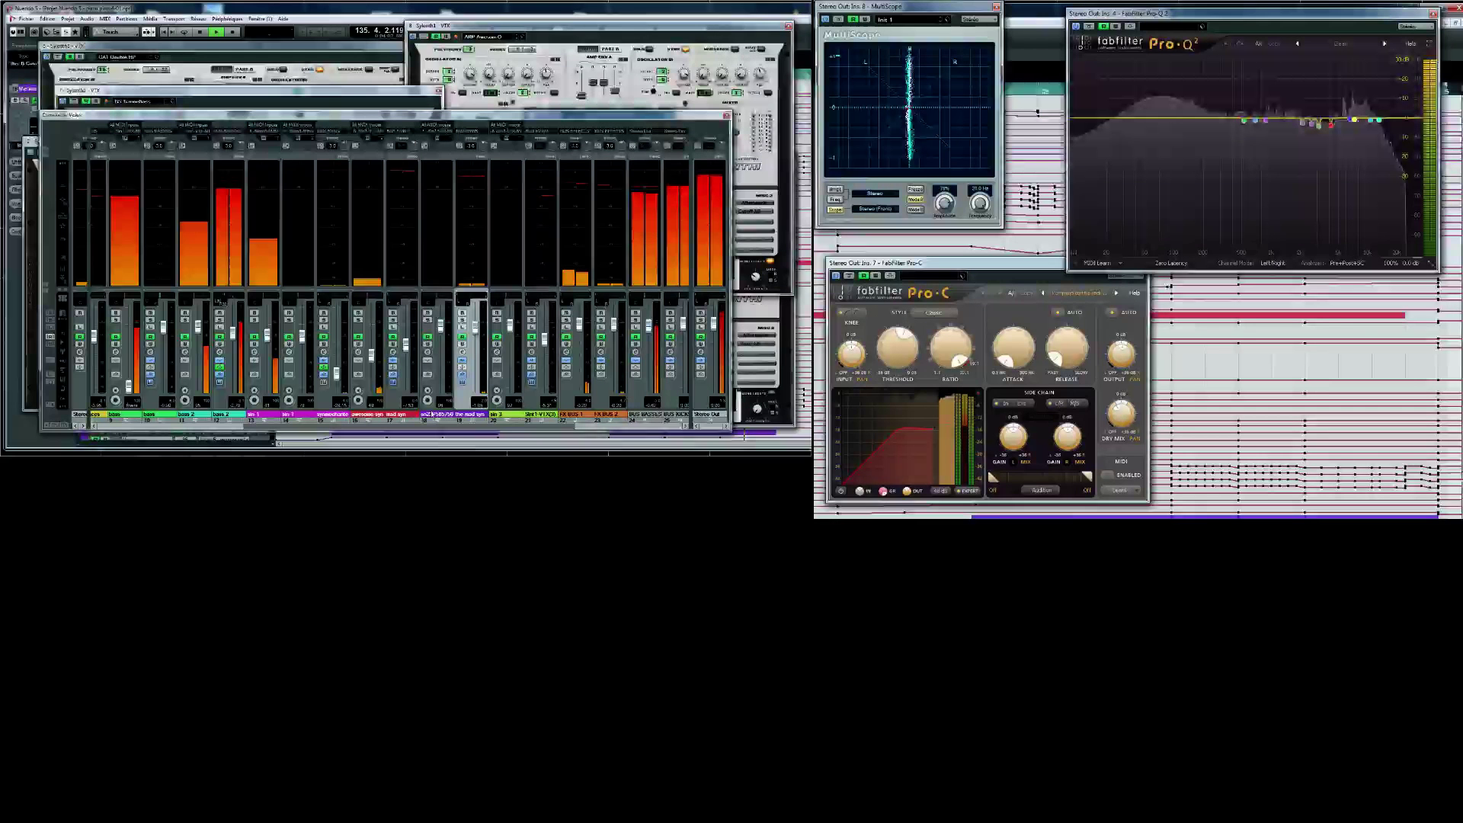
Show the selected synth channel's Sylenth1 editor again and move its window higher to uncover the mixer
scroll(432, 415, "right", 3)
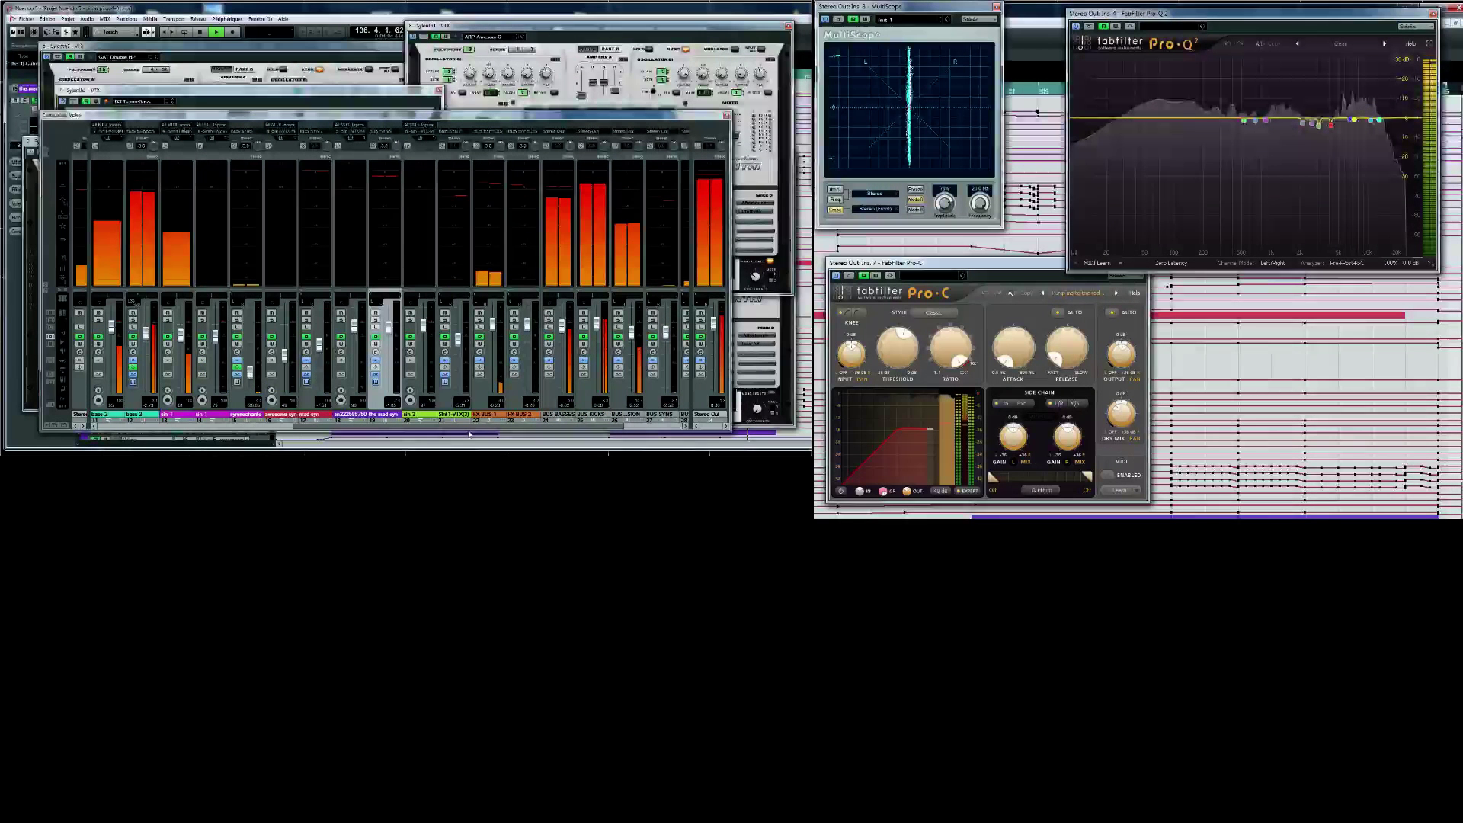
left_click(378, 382)
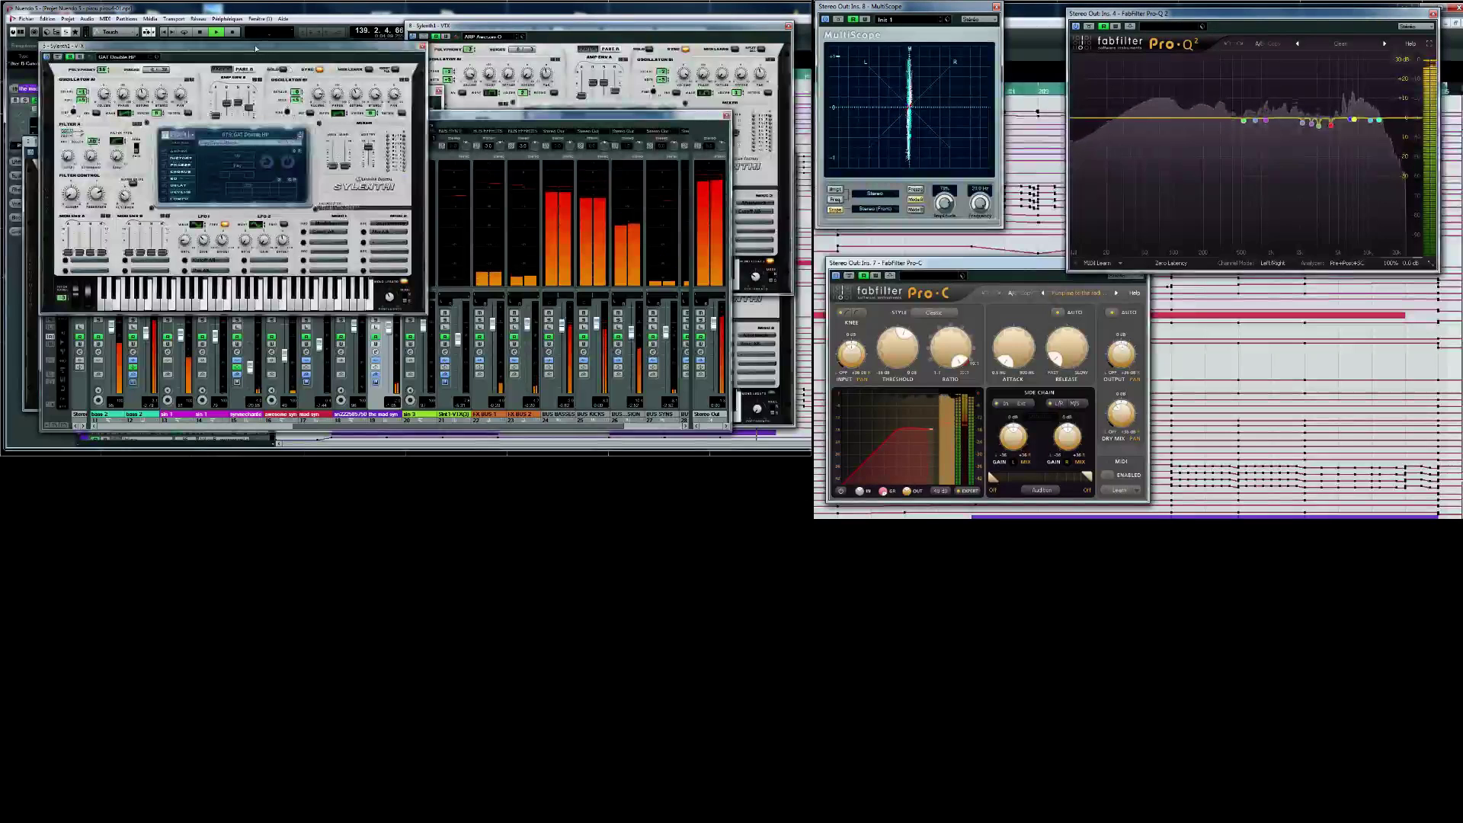
left_click_drag(256, 48, 243, 31)
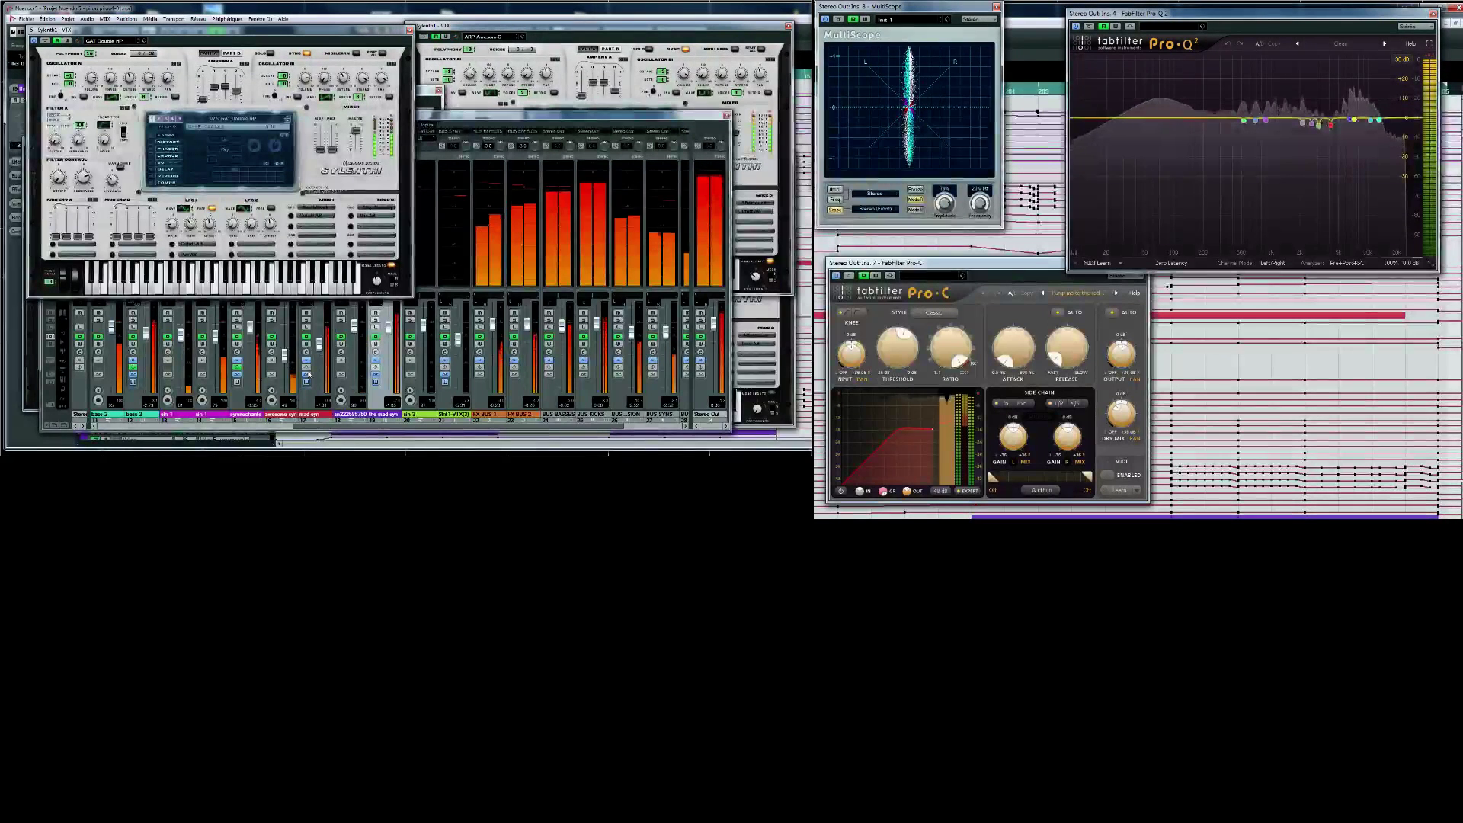
Open the wood-skinned Sylenth1 editor of another synth channel beside the faders, and return to the mixer
left_click(238, 385)
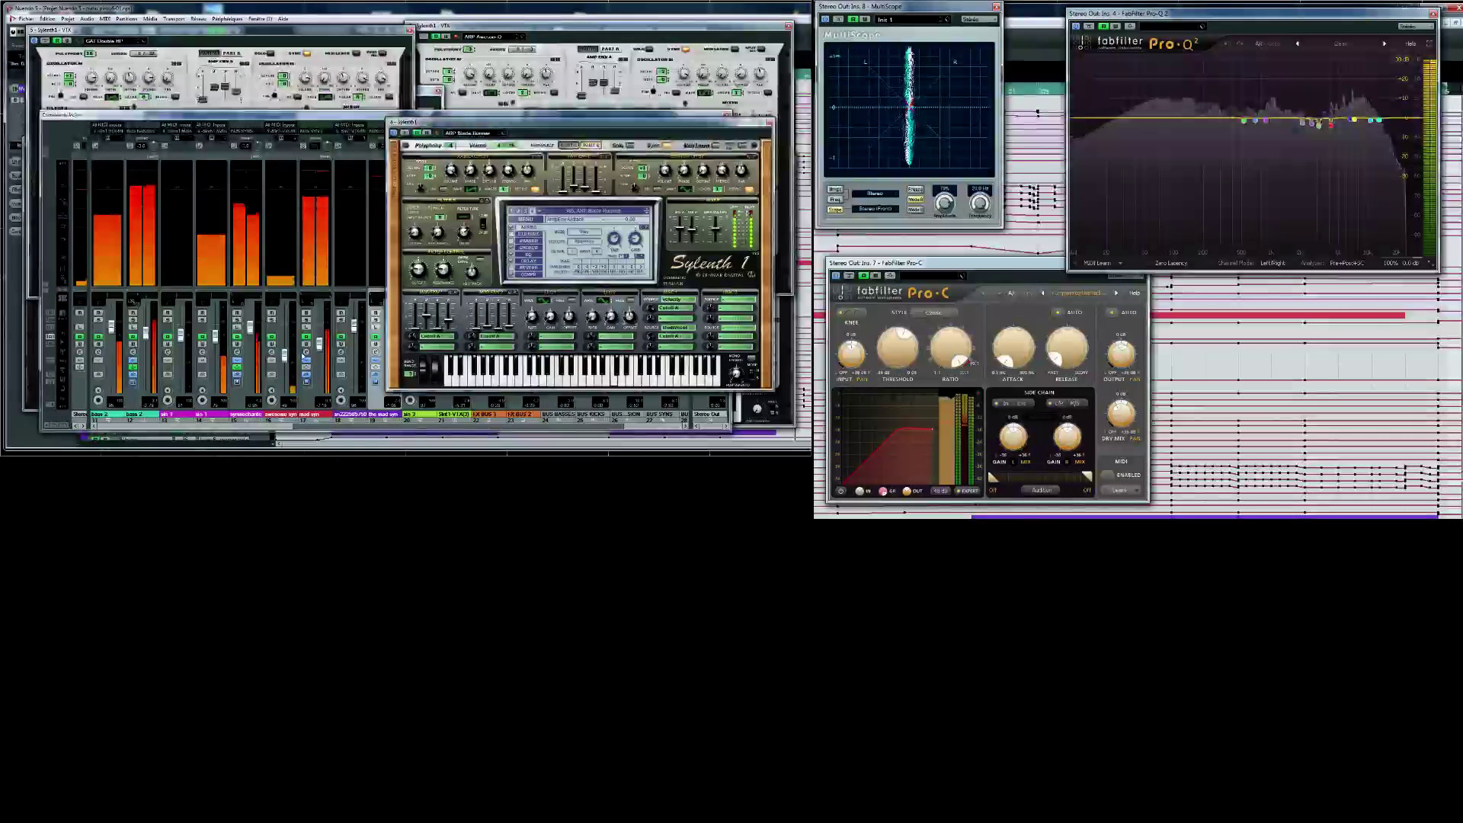
left_click_drag(439, 387, 445, 289)
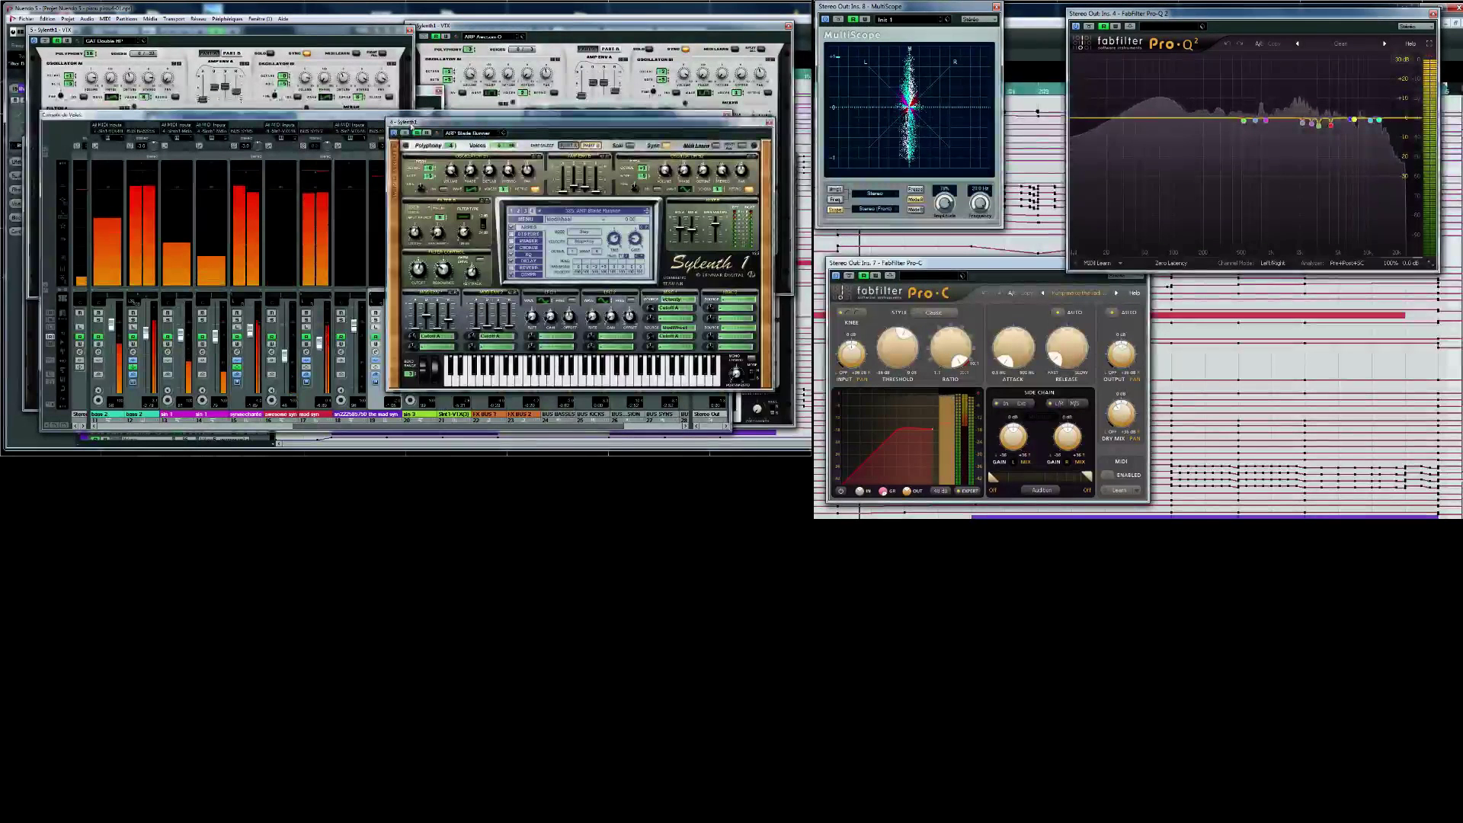
left_click(365, 123)
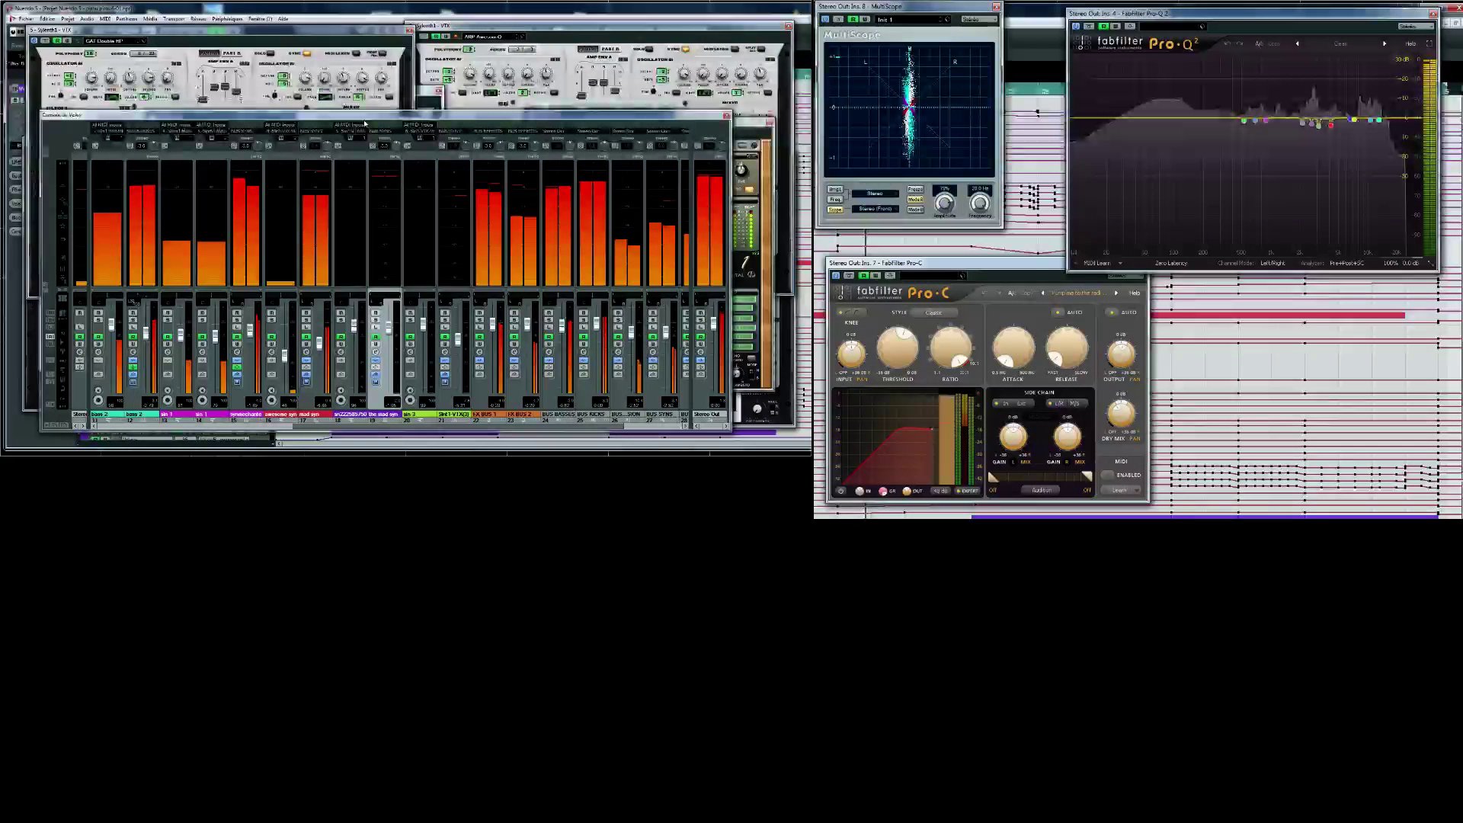
Raise the third BUS channel's fader and lower the last BUS channel's fader partway during playback
scroll(664, 434, "right", 3)
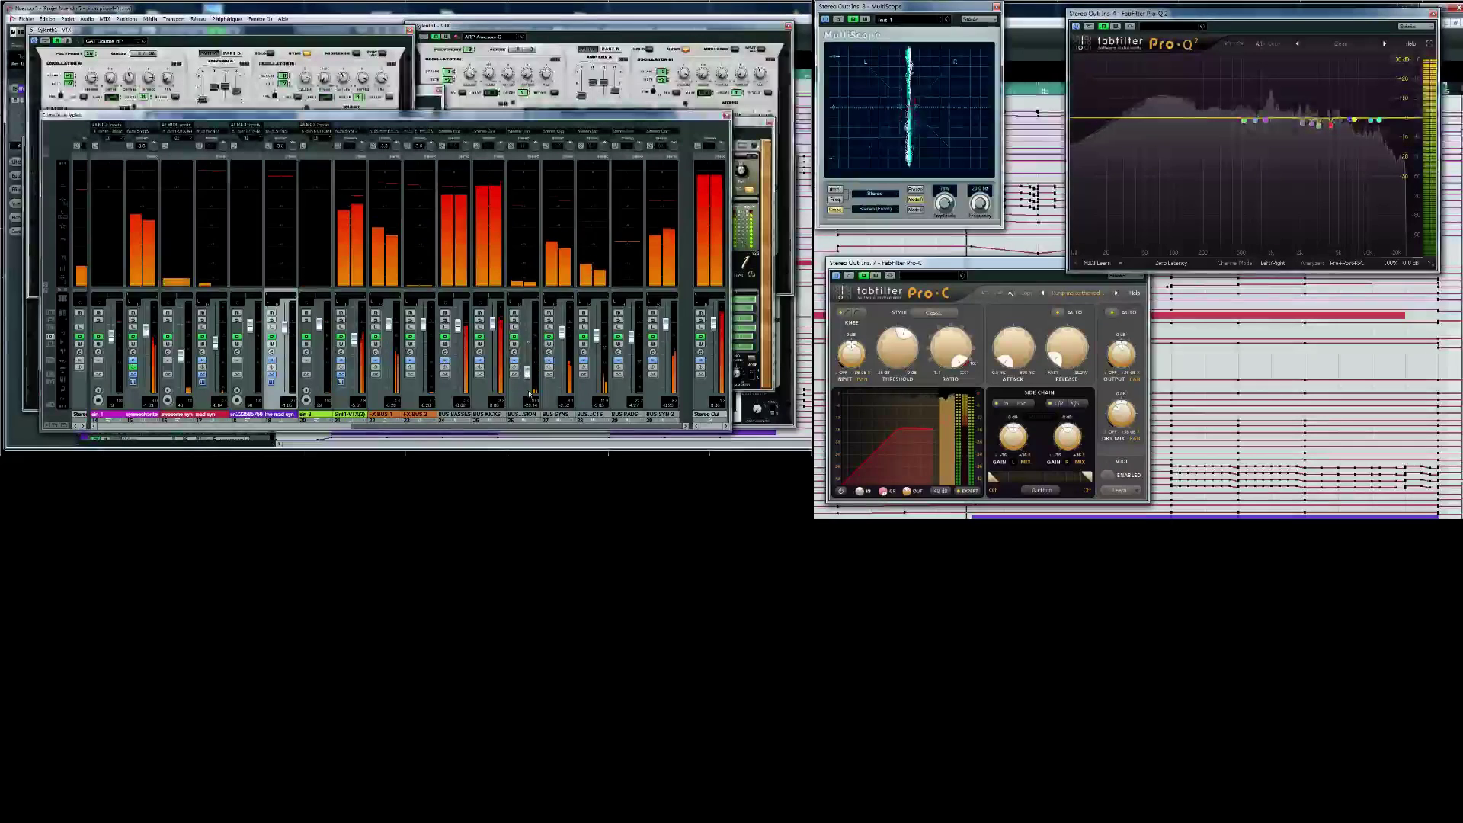
left_click_drag(528, 372, 527, 341)
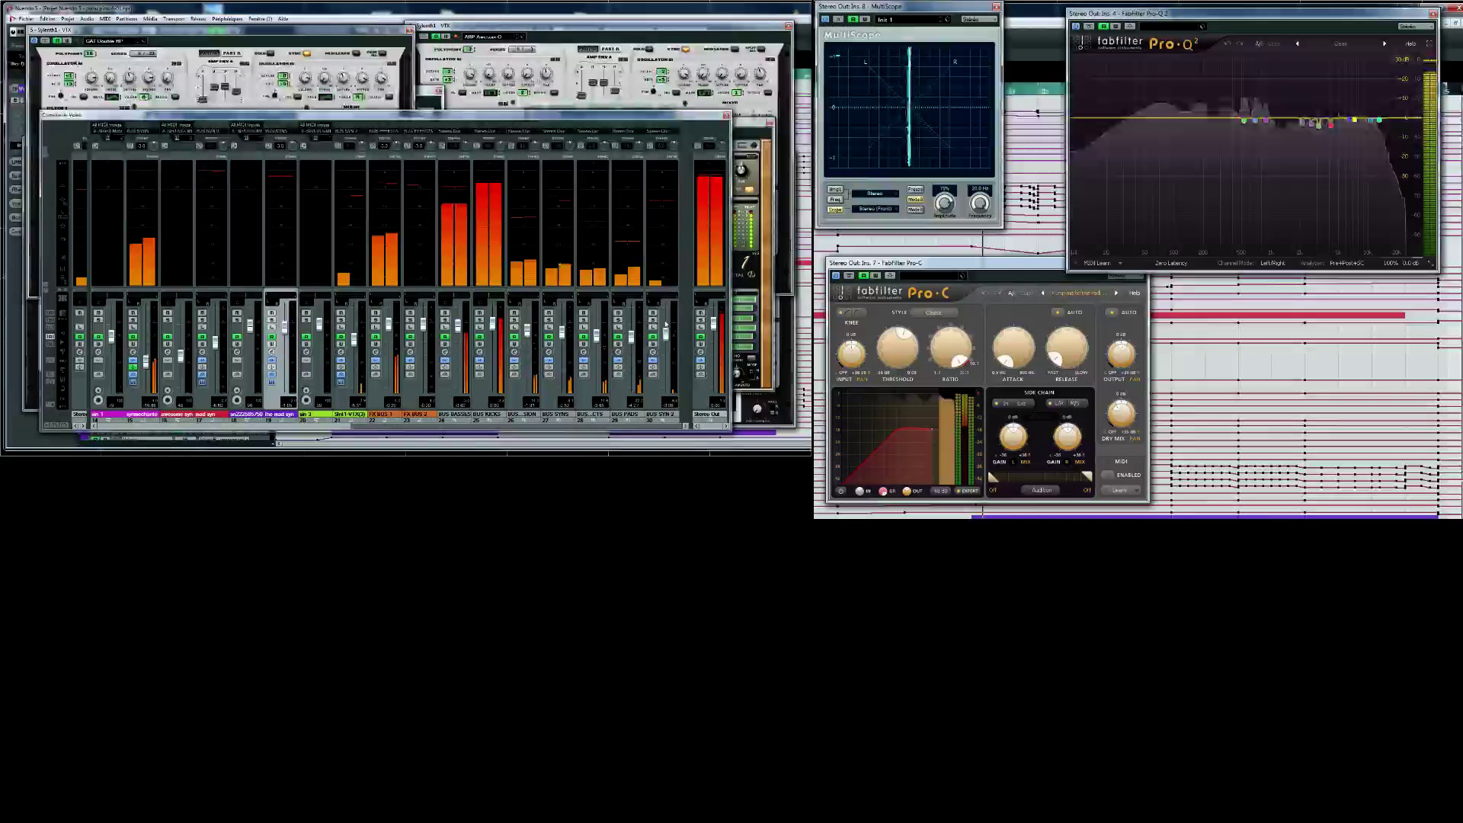
left_click_drag(666, 333, 665, 351)
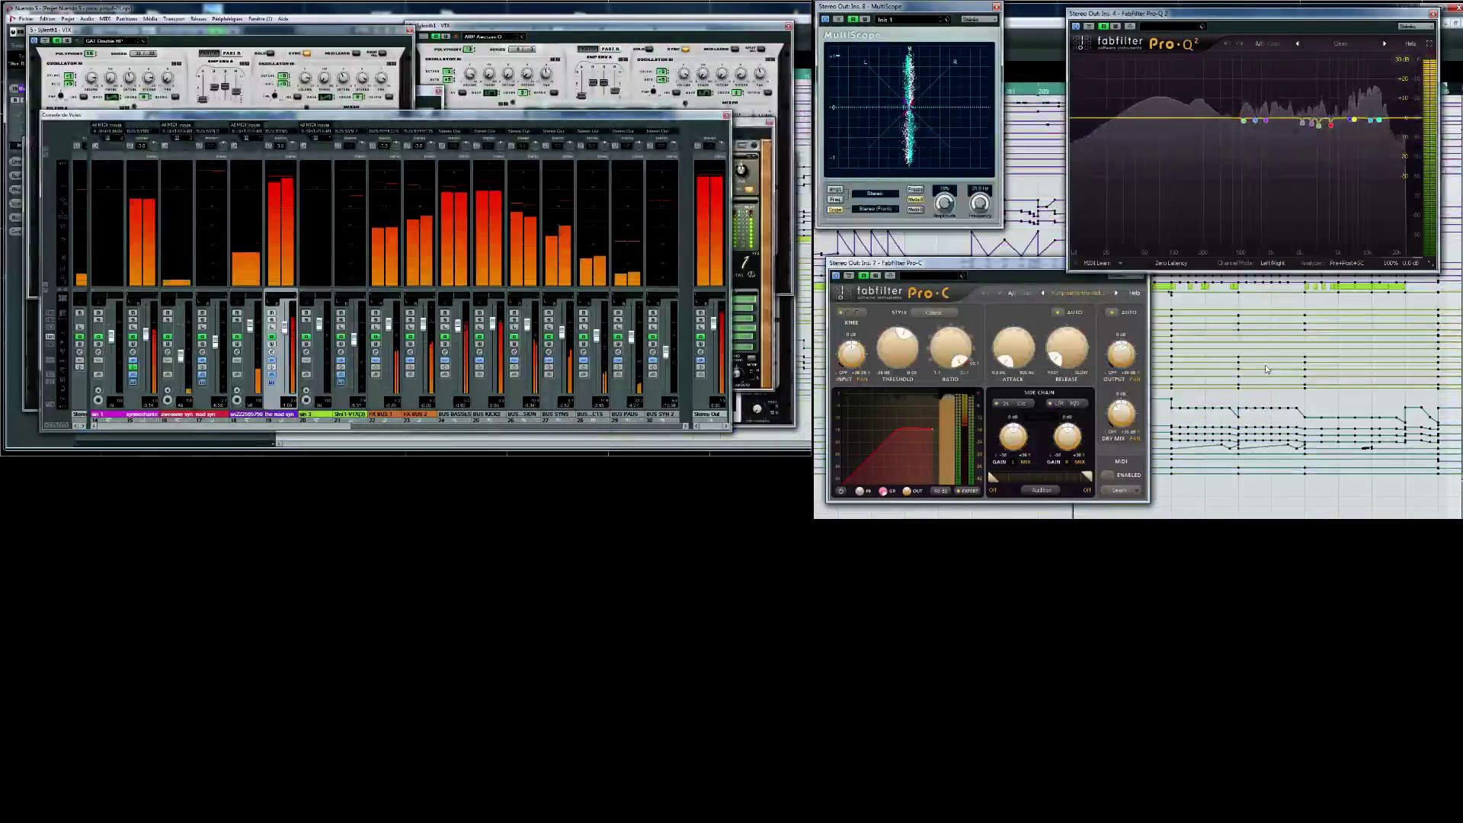
Look over the upper tracks' automation in the arrangement and raise the third BUS channel's fader back up
scroll(1266, 369, "up", 3)
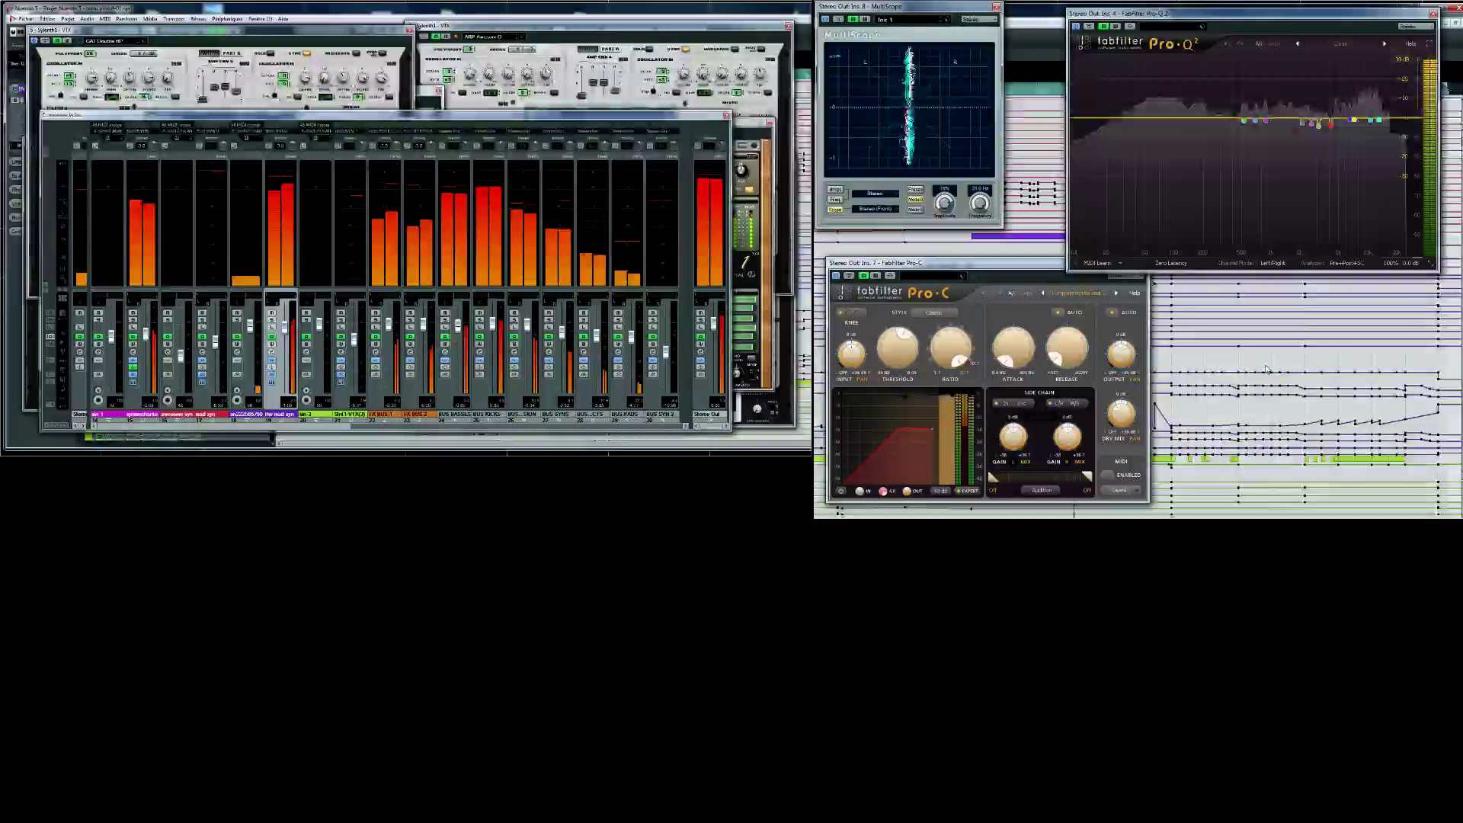
scroll(1266, 369, "up", 5)
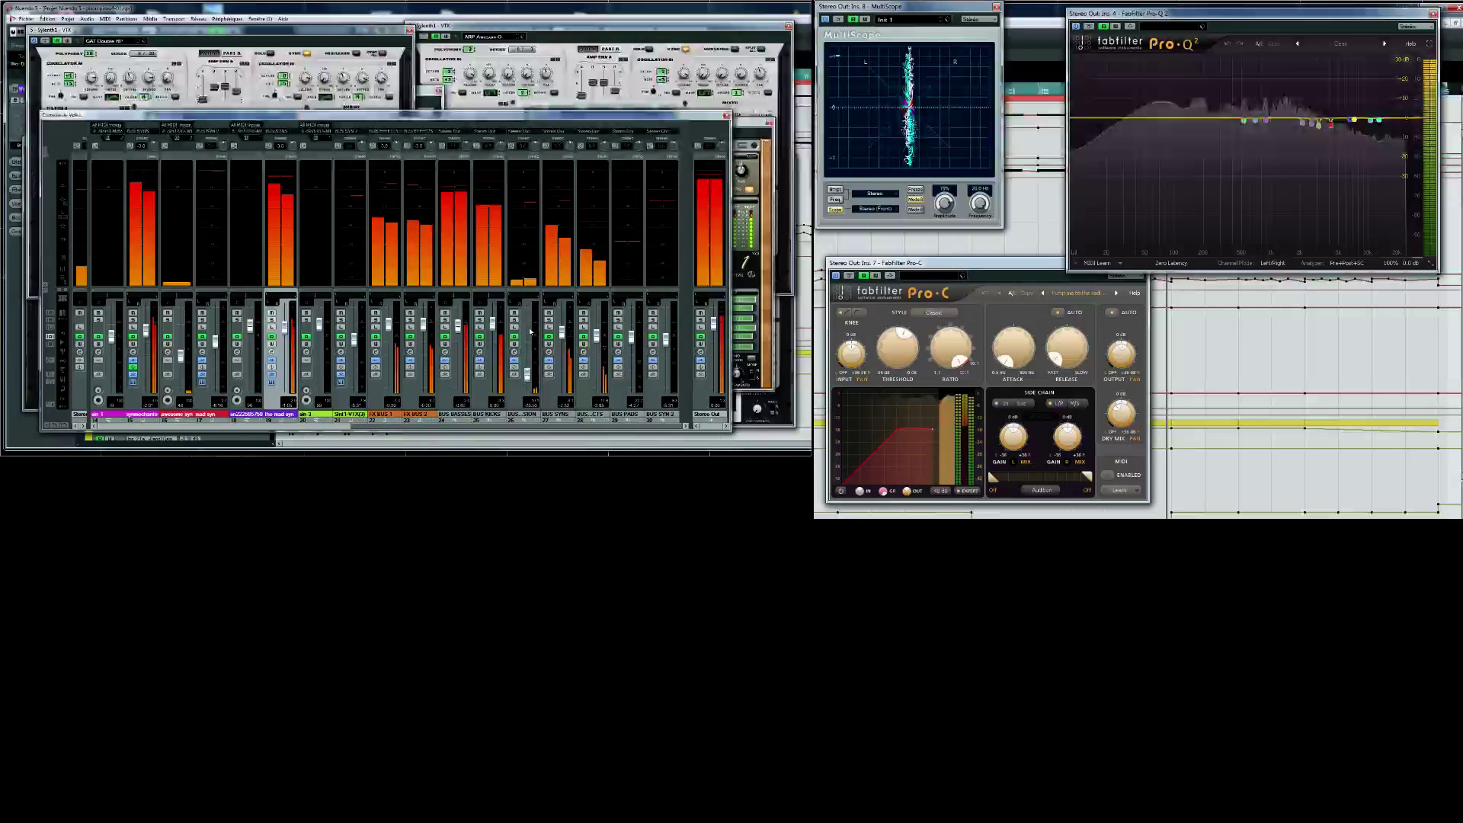
left_click(529, 331)
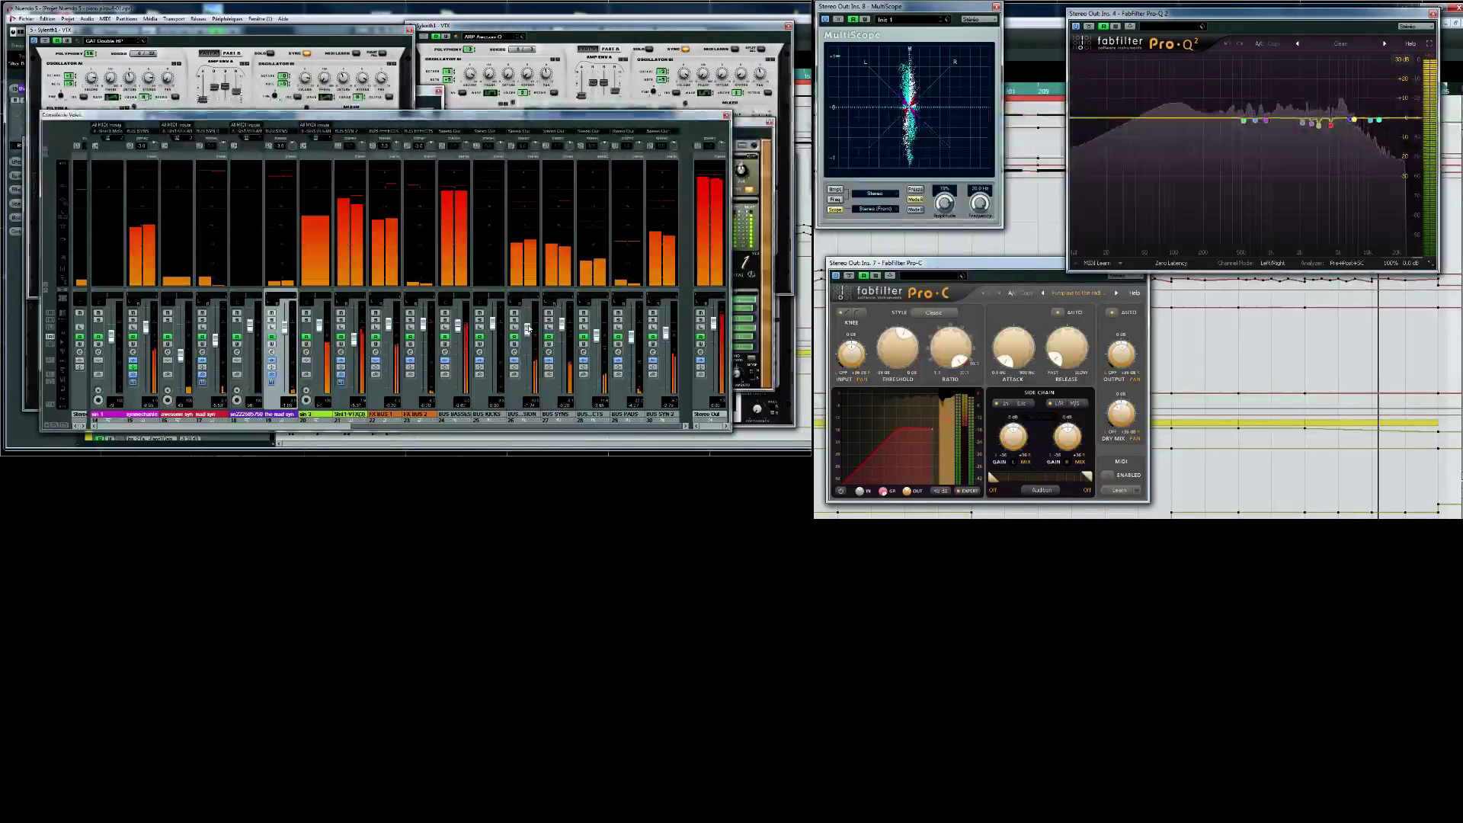
Pull down the faders of the third, first and last BUS channels to fade out the end of the mix
scroll(529, 329, "down", 3)
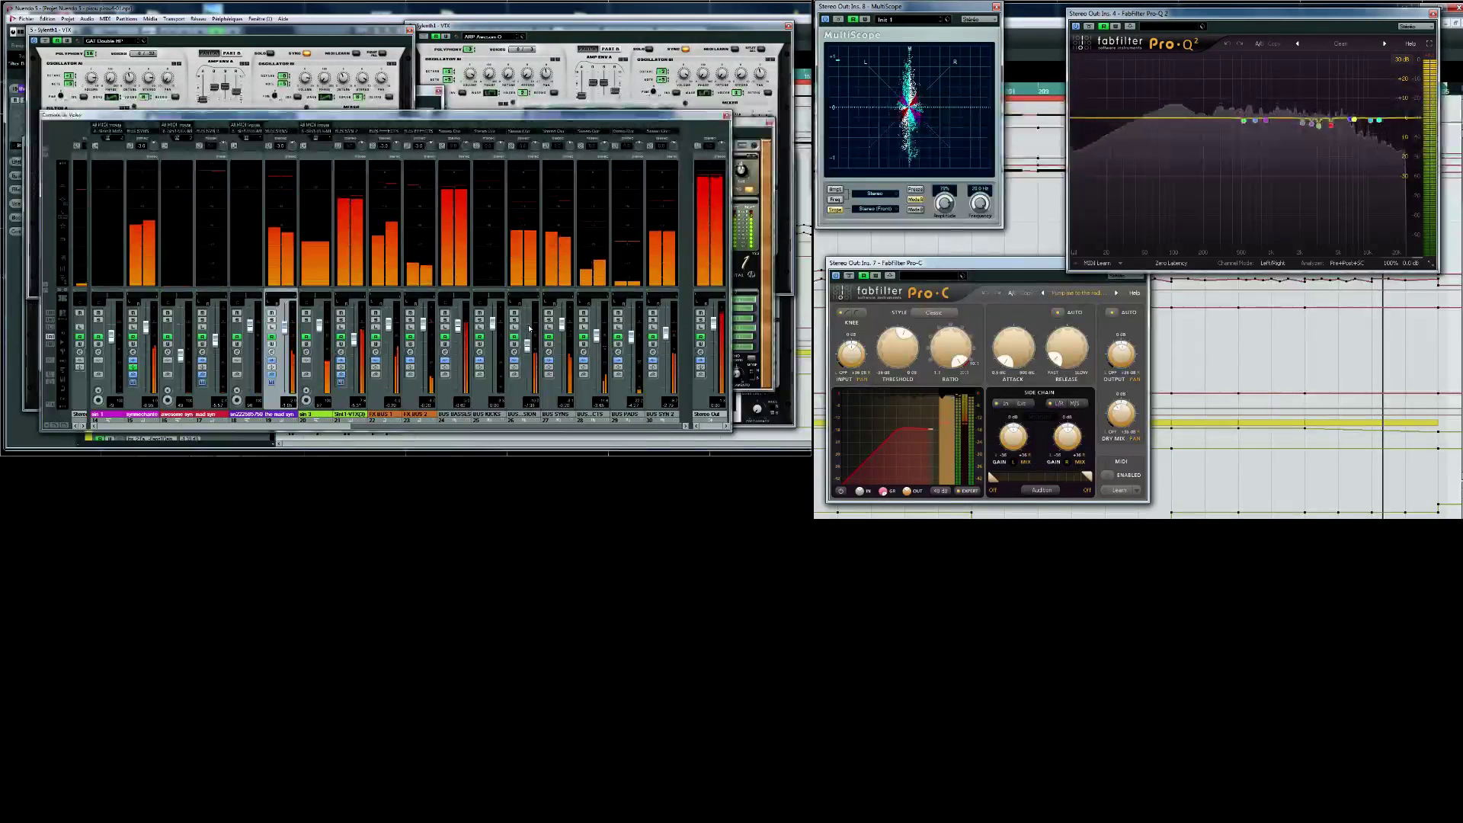
scroll(529, 329, "down", 3)
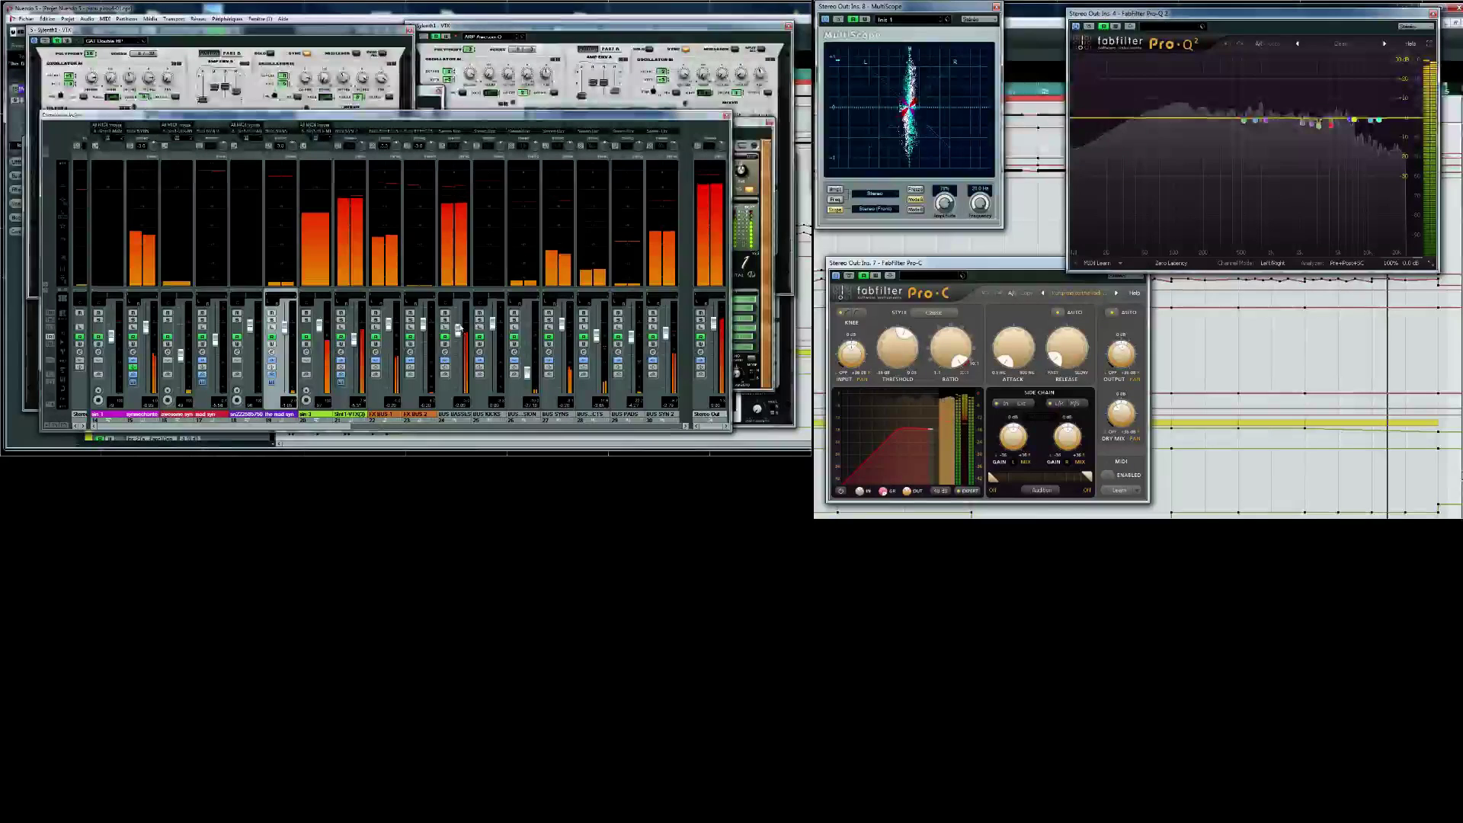
scroll(460, 327, "down", 3)
scroll(461, 328, "down", 2)
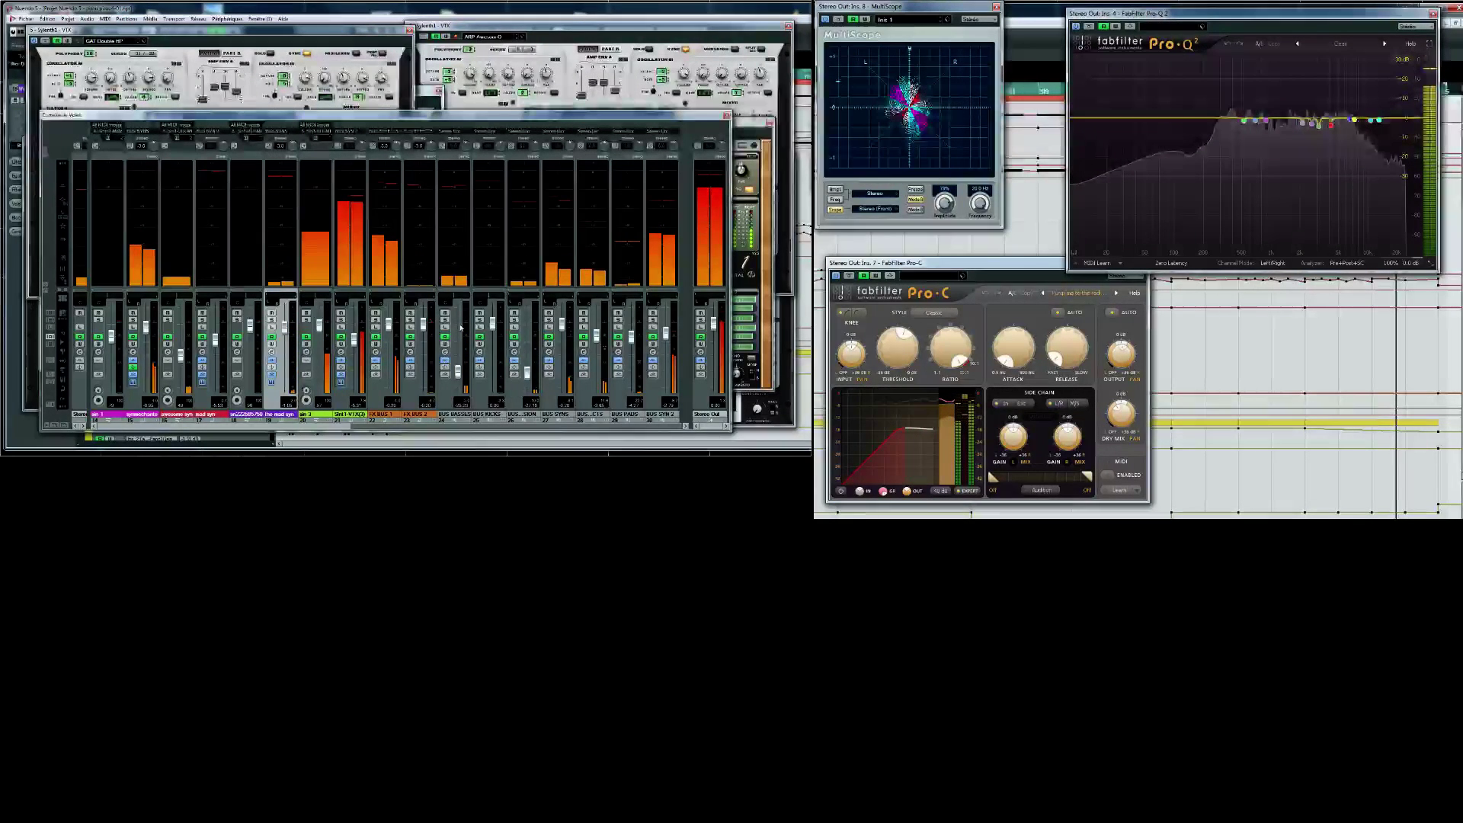
scroll(461, 327, "down", 2)
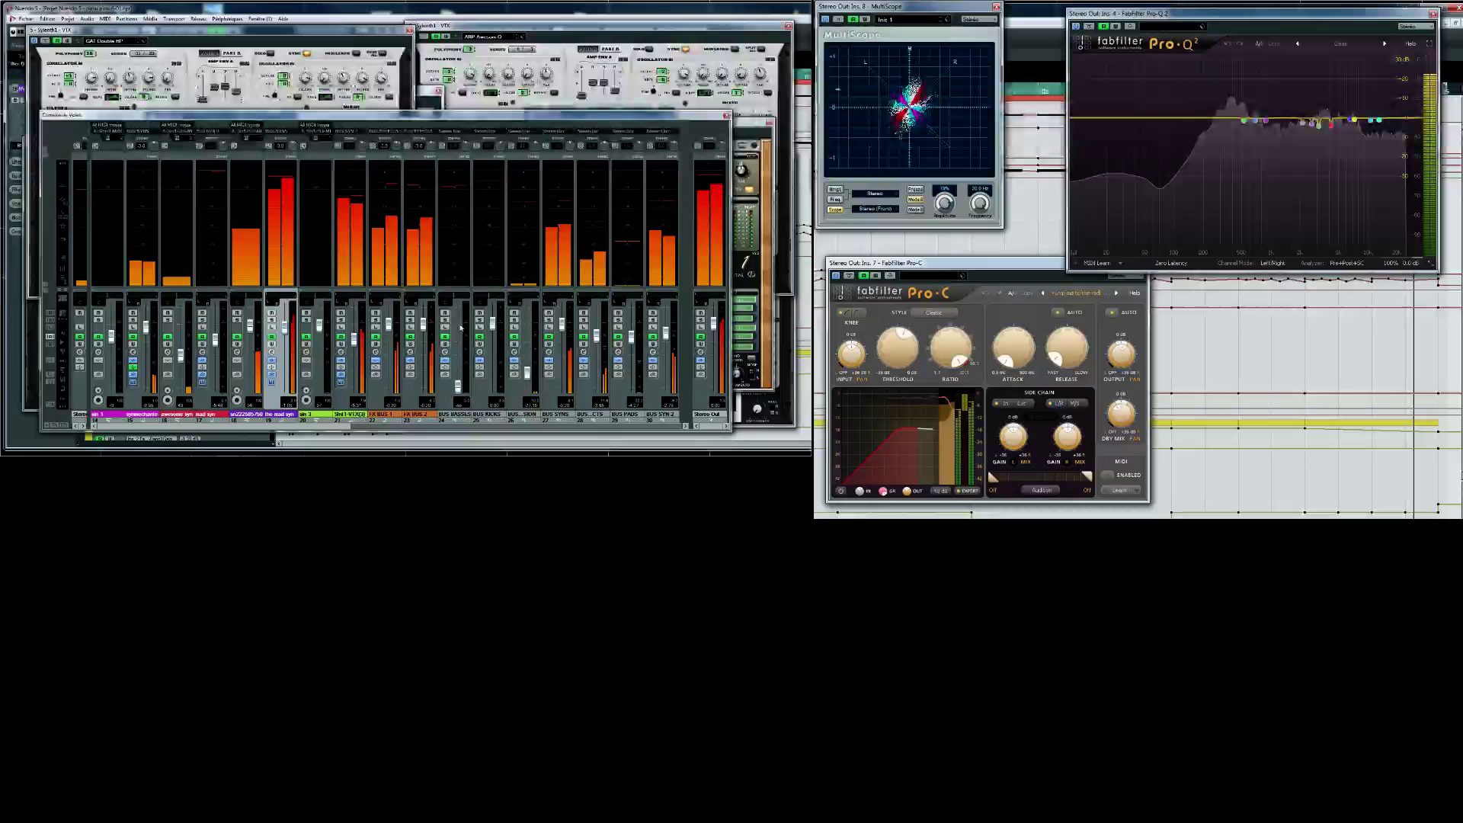
left_click_drag(666, 333, 668, 376)
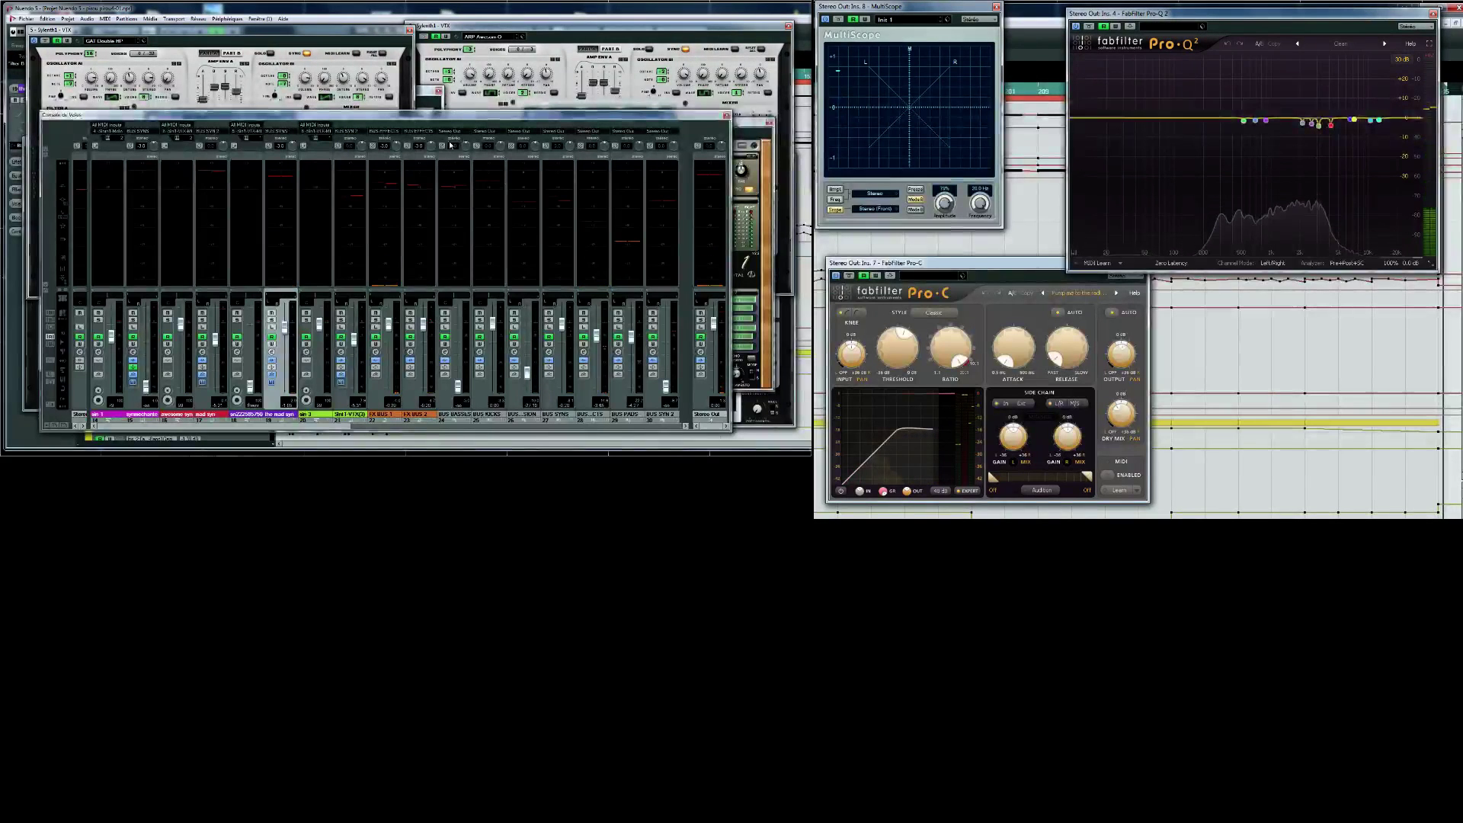
Clear the mixer and plug-in windows from view, stop playback and return the cursor to the project start
left_click(248, 54)
left_click(210, 33)
left_click(200, 32)
mouse_move(177, 450)
left_click(254, 448)
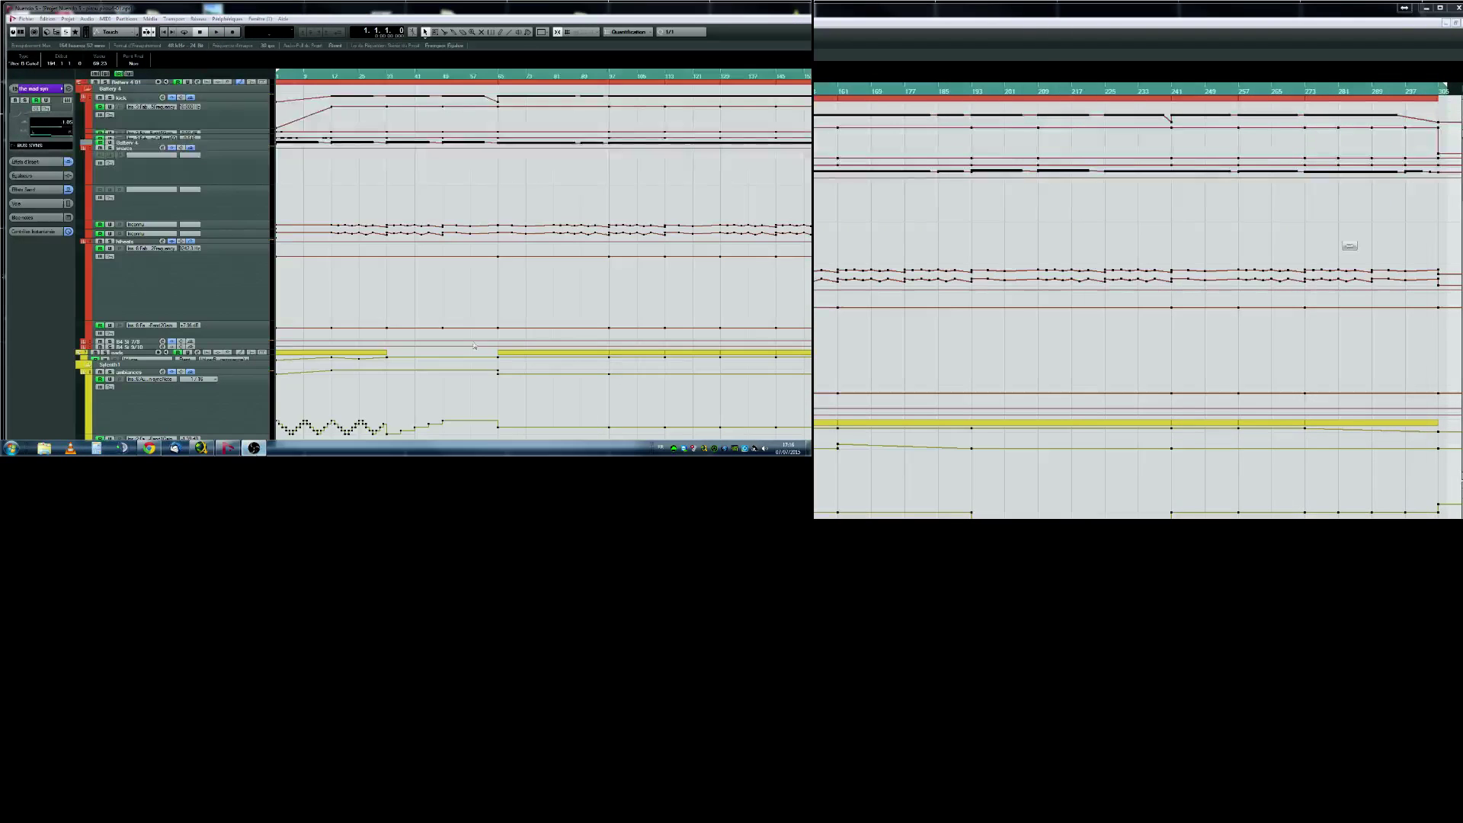